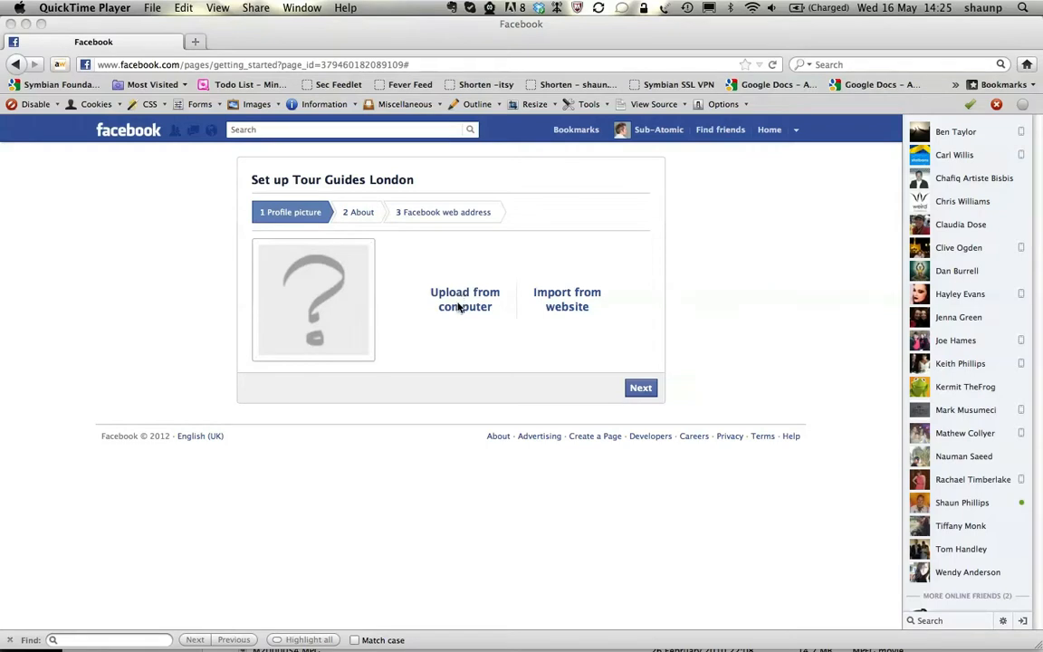
- Start uploading a profile picture from the computer and search the files for the person's first name plus "board"
left_click(459, 308)
left_click(460, 307)
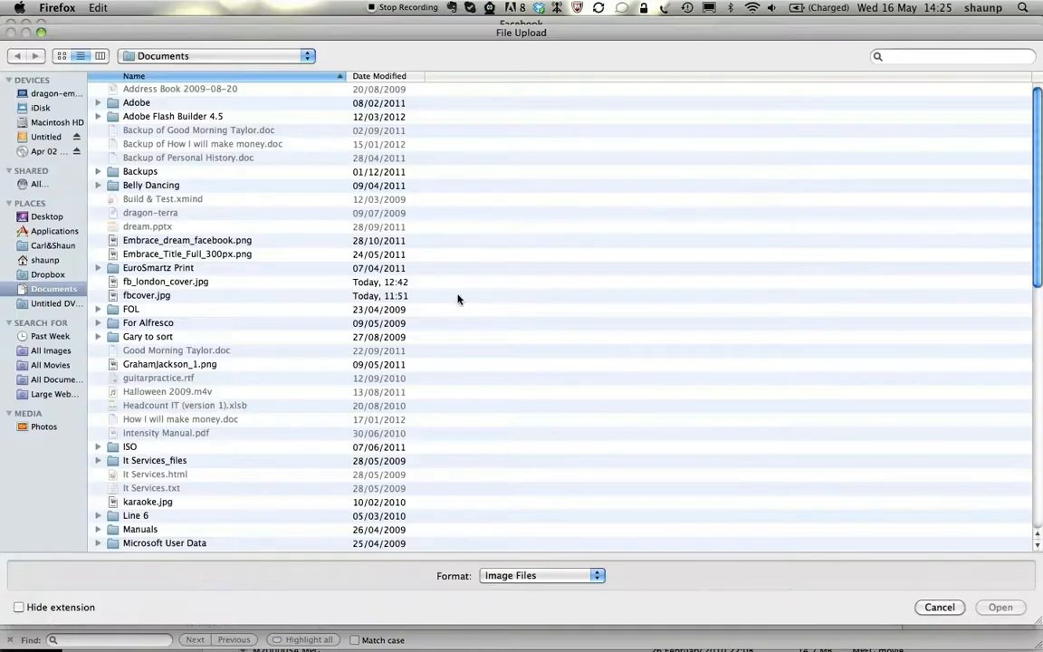
left_click(906, 57)
type("faceb")
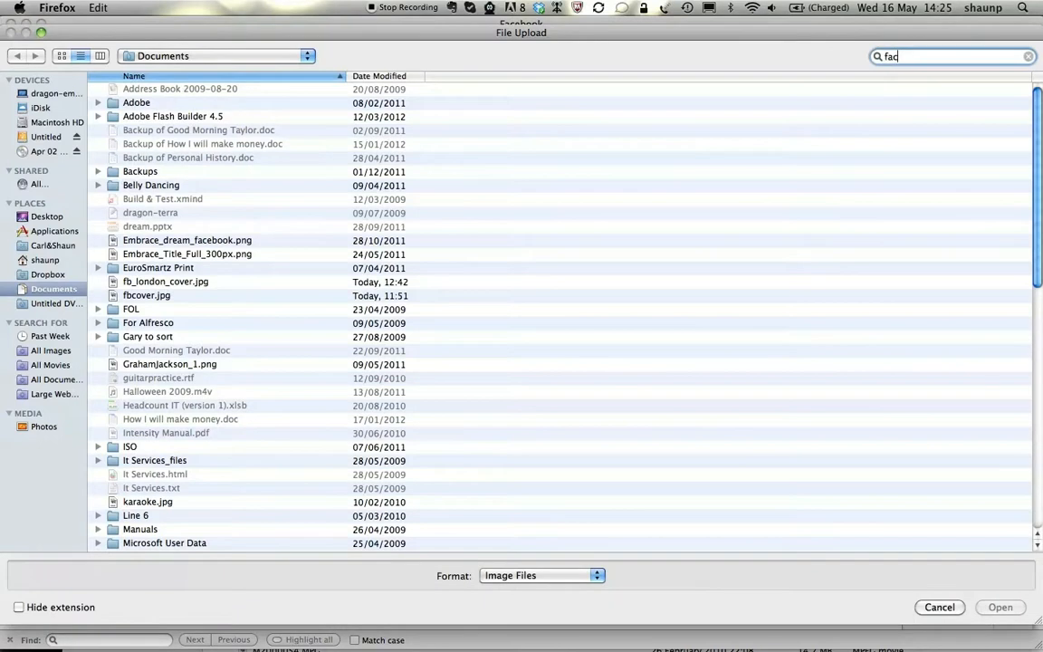
key("BackSpace")
key("BackSpace")
key("BackSpace")
key("BackSpace")
key("BackSpace")
type("shaun bpoa")
key("BackSpace")
key("BackSpace")
key("BackSpace")
type("po")
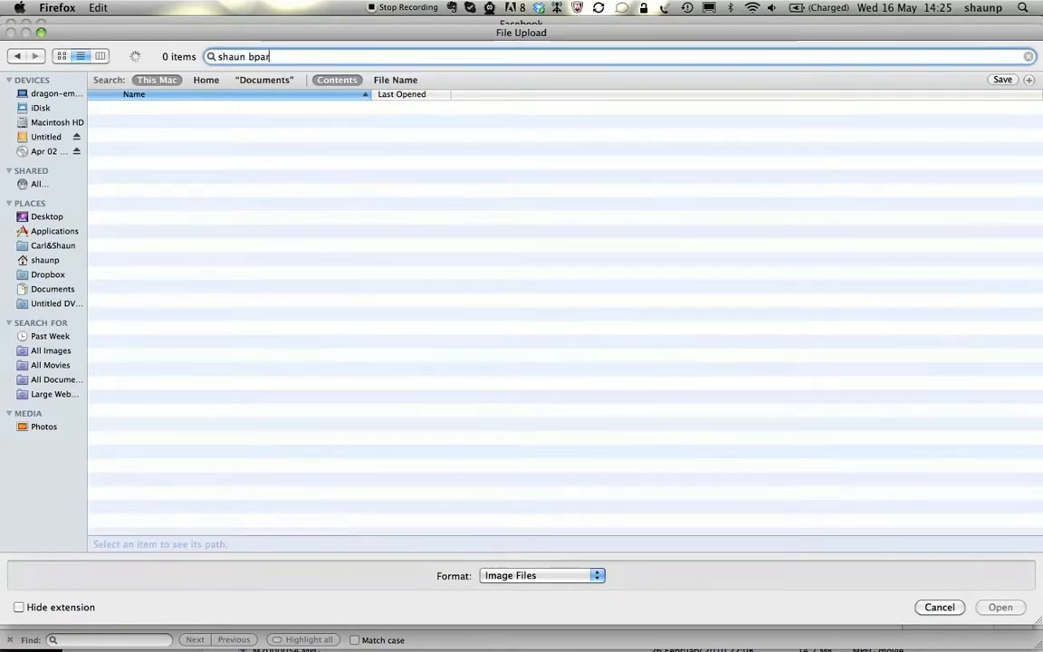
key("BackSpace")
key("BackSpace")
type("oard")
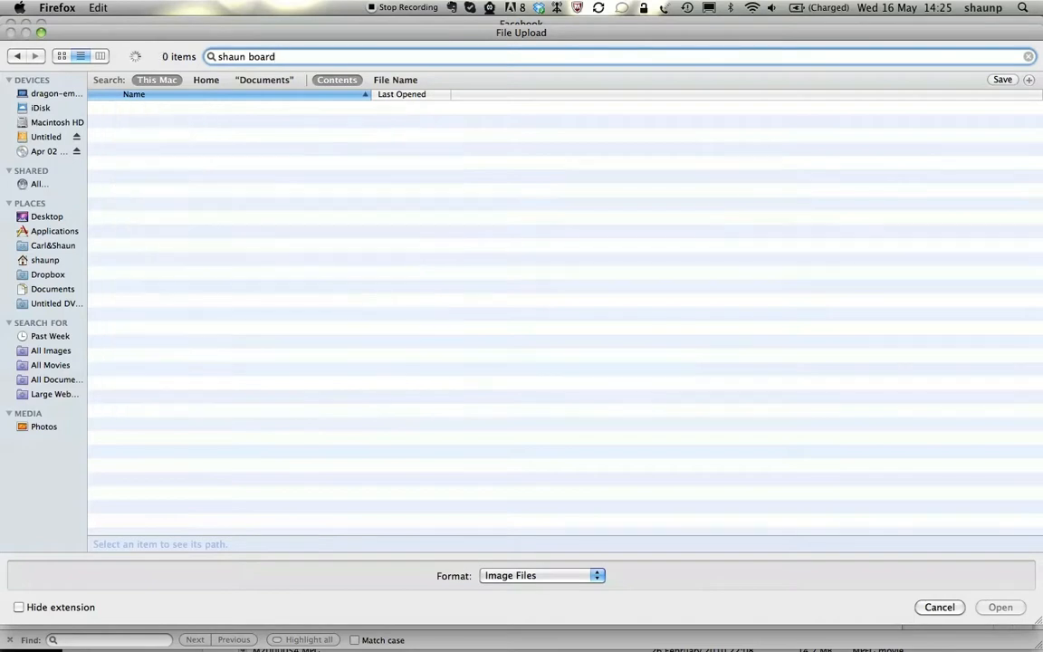
- Preview the board image whose file name ends in facebook_profile.jpg, upload it as the profile picture, and continue to the About stage
left_click(199, 107)
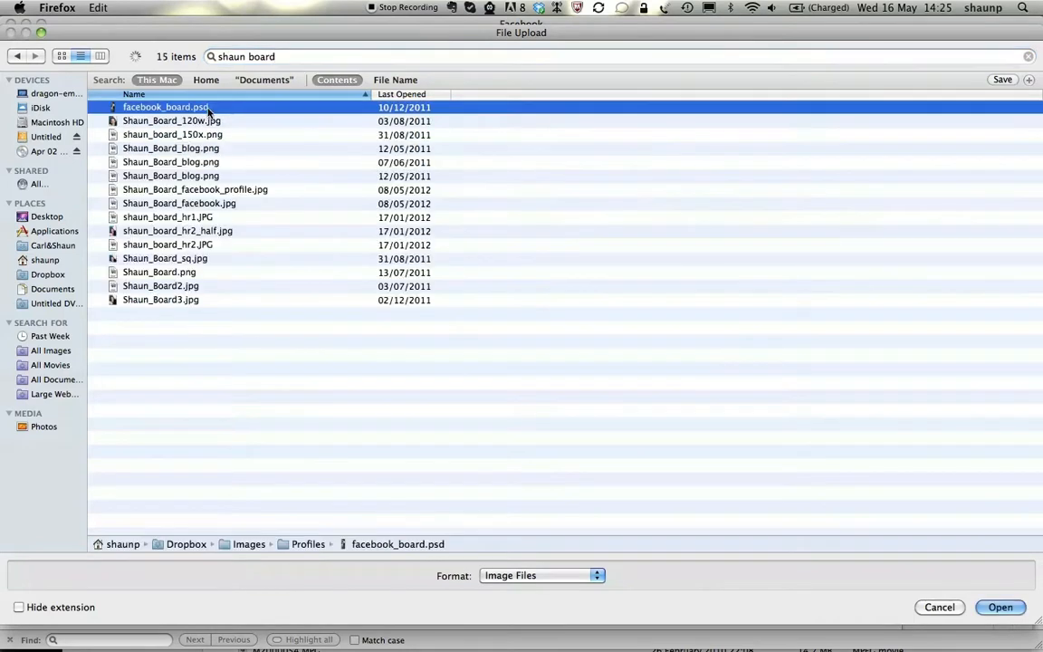
left_click(207, 189)
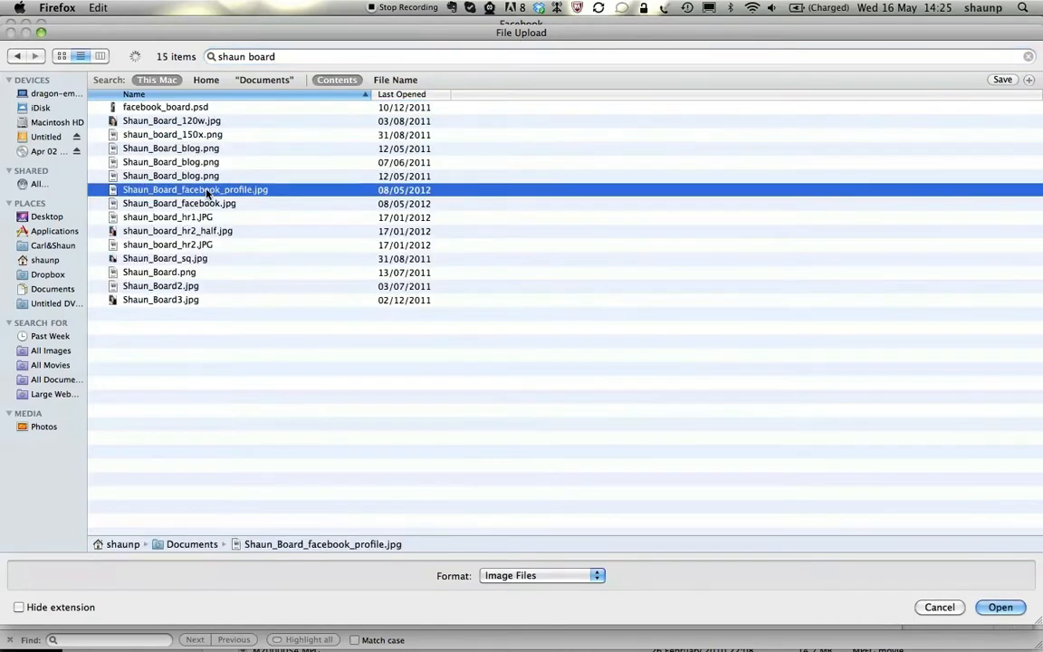
key("space")
key("space")
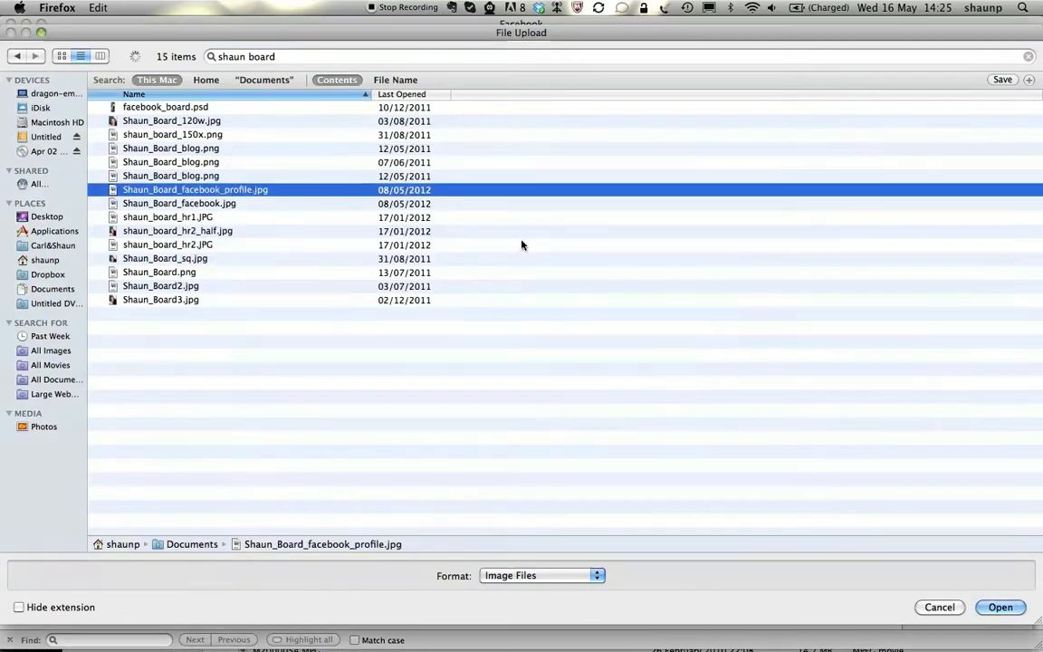
left_click(1003, 607)
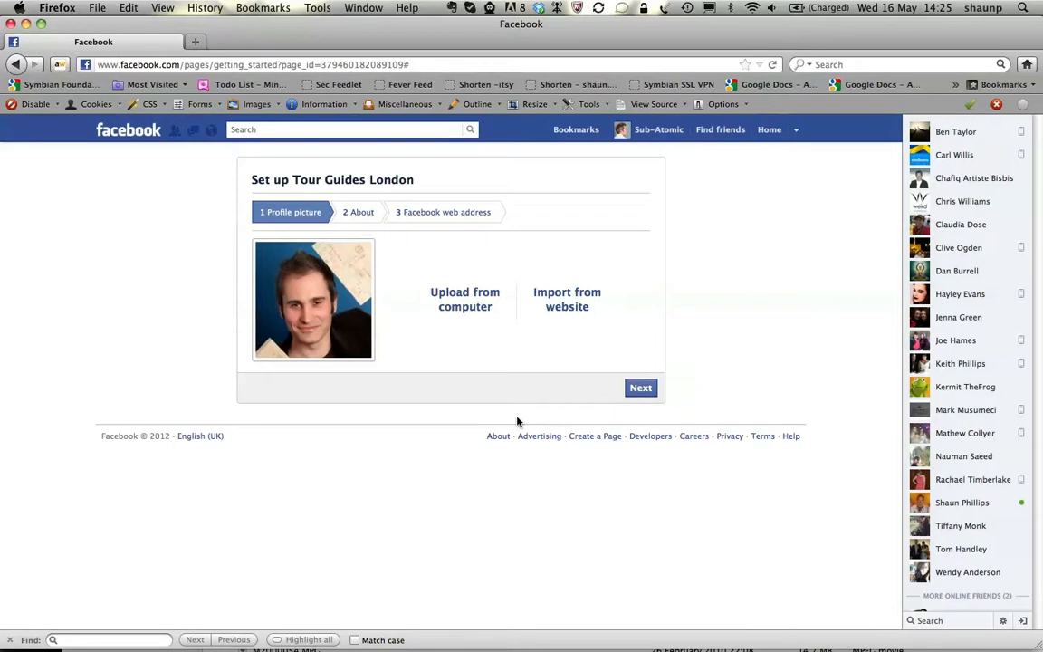
left_click(640, 389)
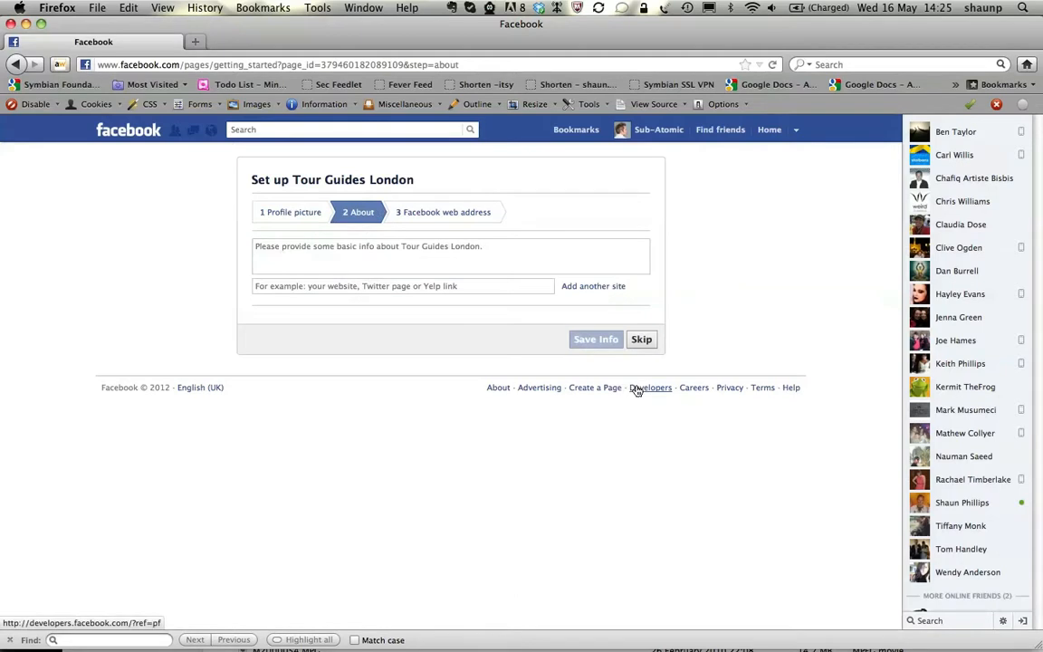
left_click(506, 287)
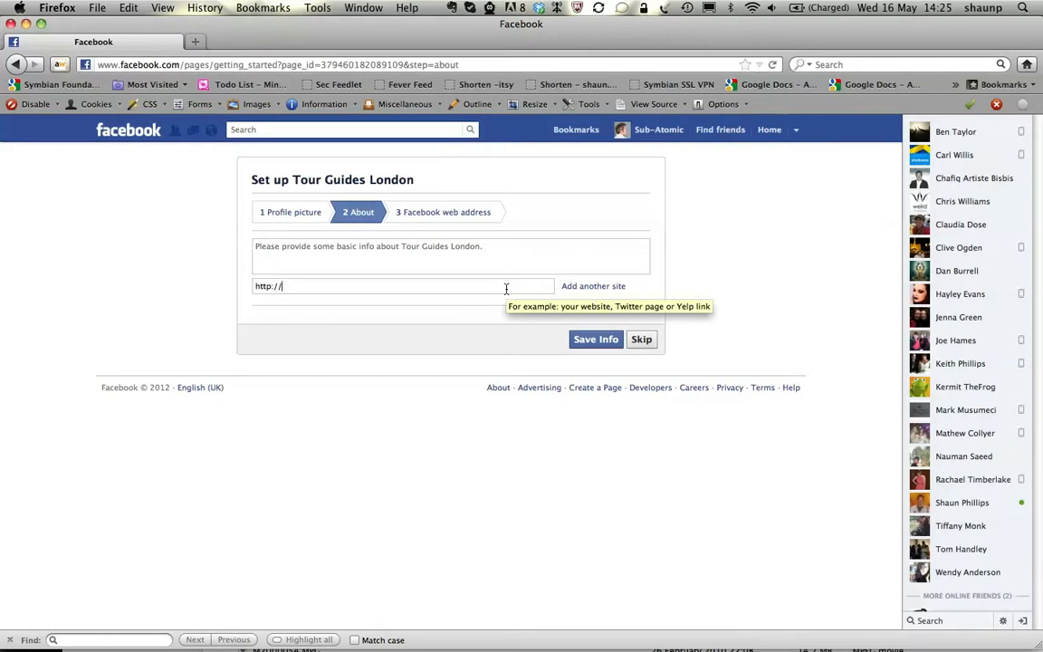
type("www.")
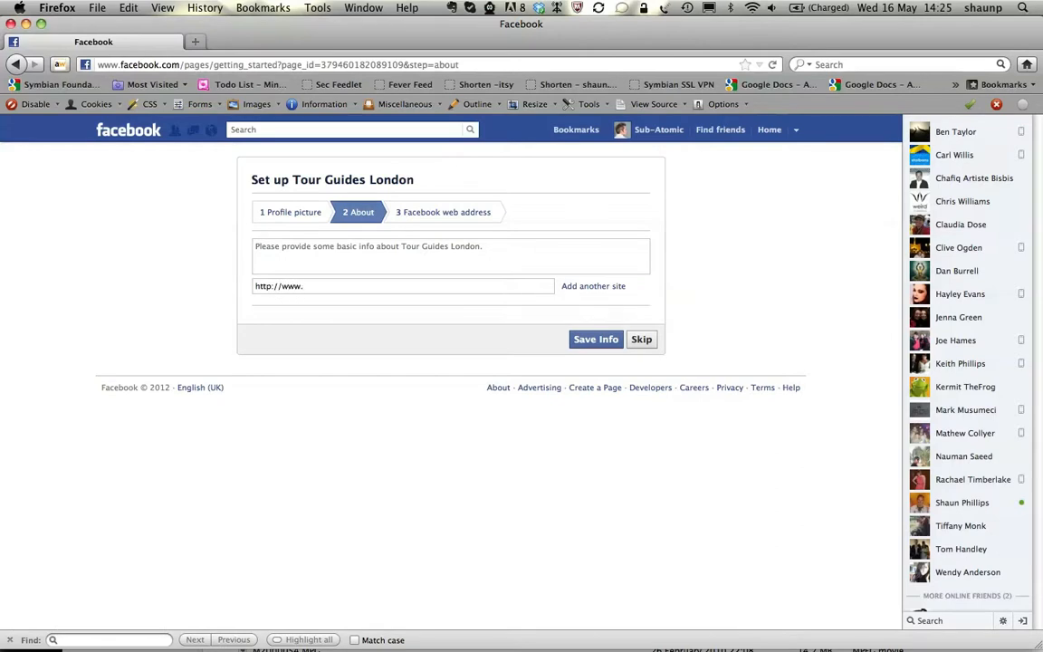
type("tourguideslondon.co.uk")
left_click(463, 262)
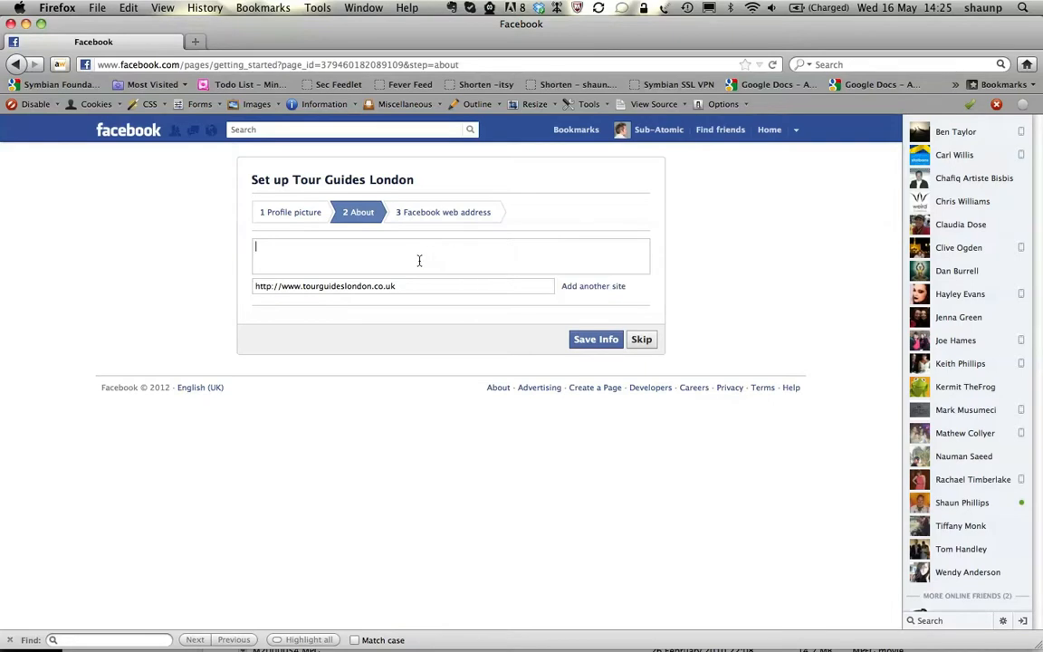
type("We are tourguides ")
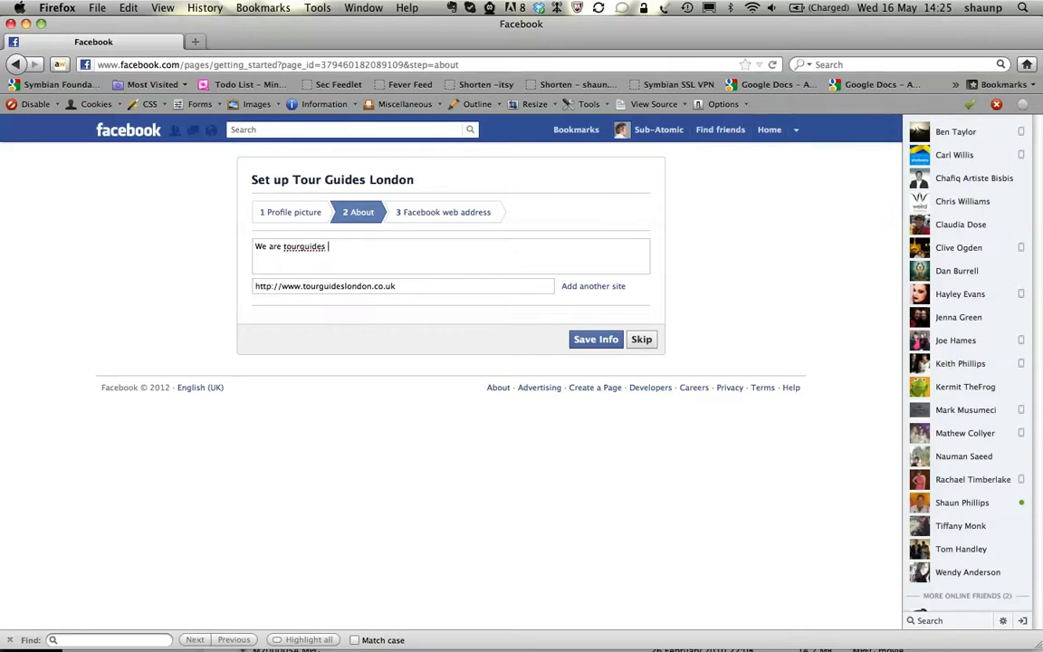
type("in London")
left_click(604, 341)
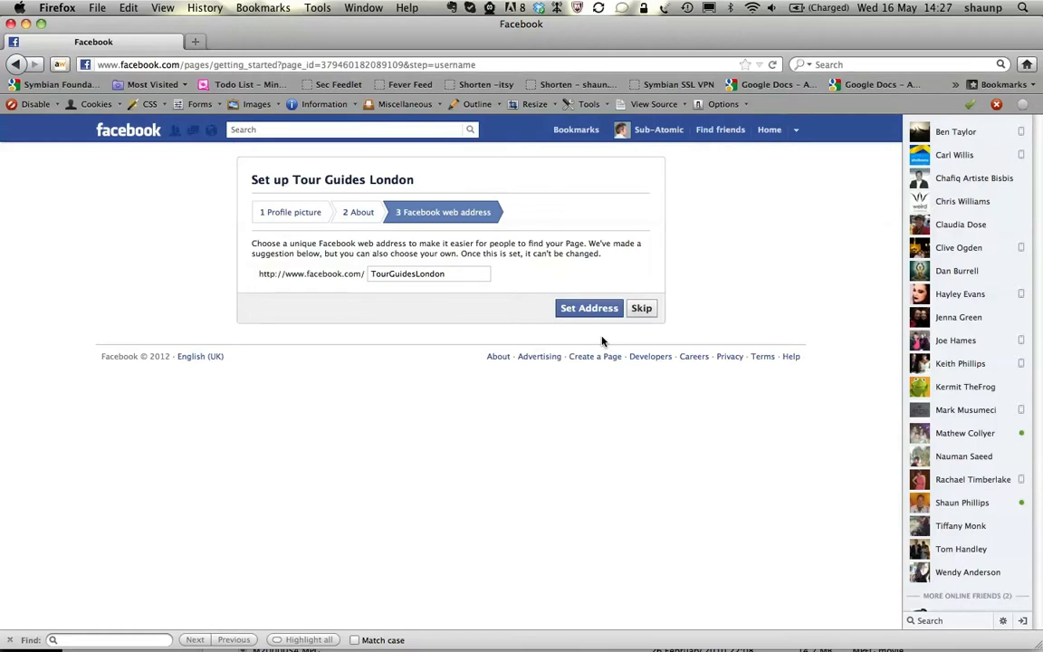
- Set the page's Facebook web address to TourGuidesLondonOnMars
left_click(469, 277)
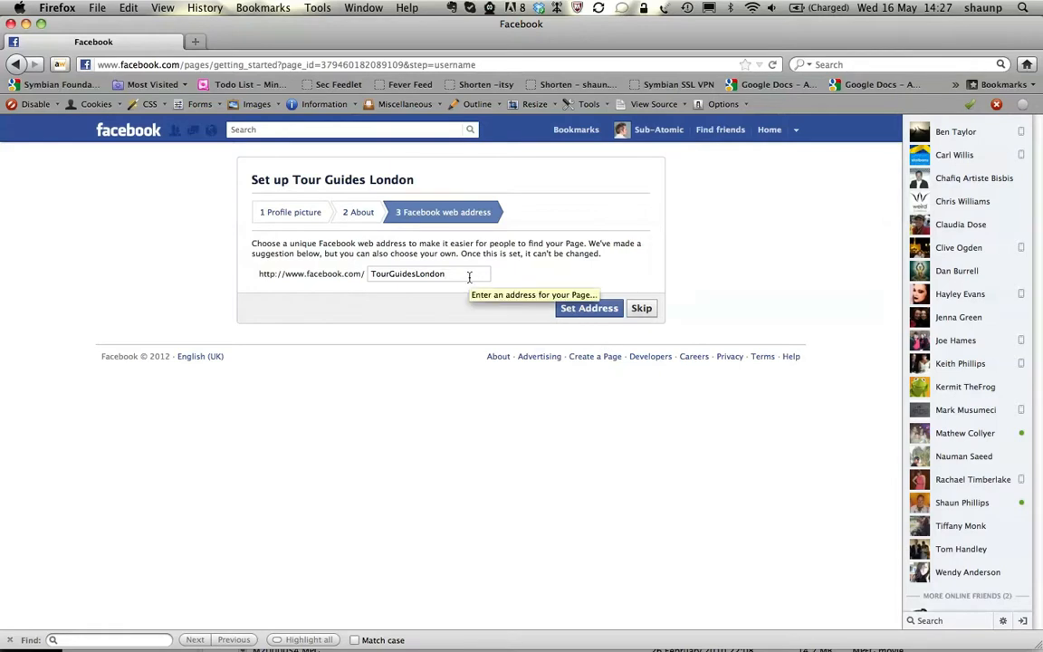
type("on")
key("BackSpace")
key("BackSpace")
type("OnMars")
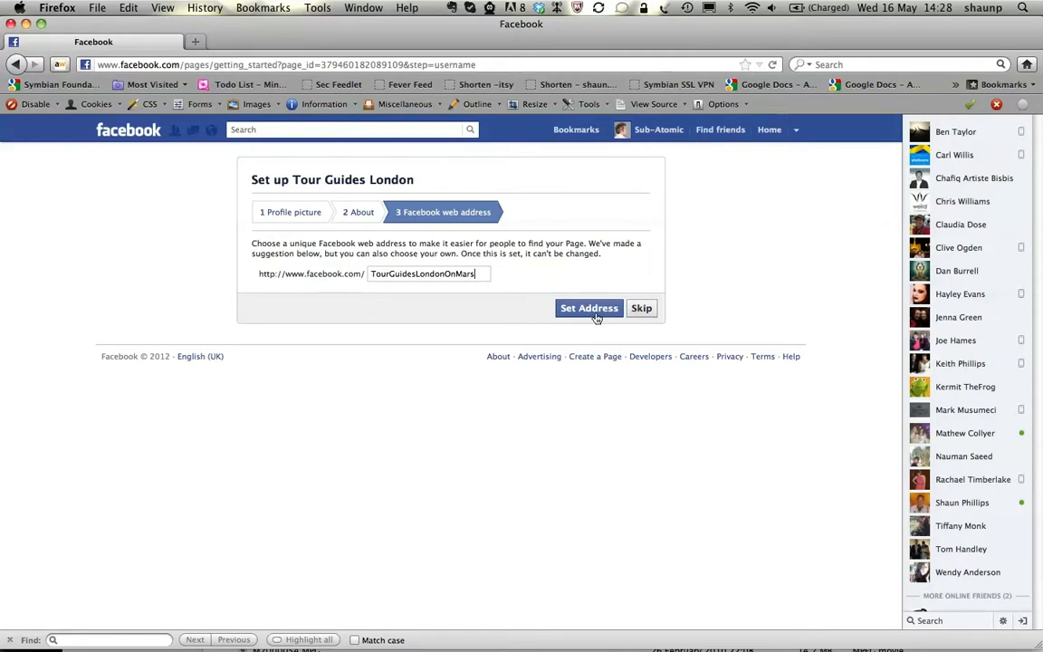
left_click(595, 314)
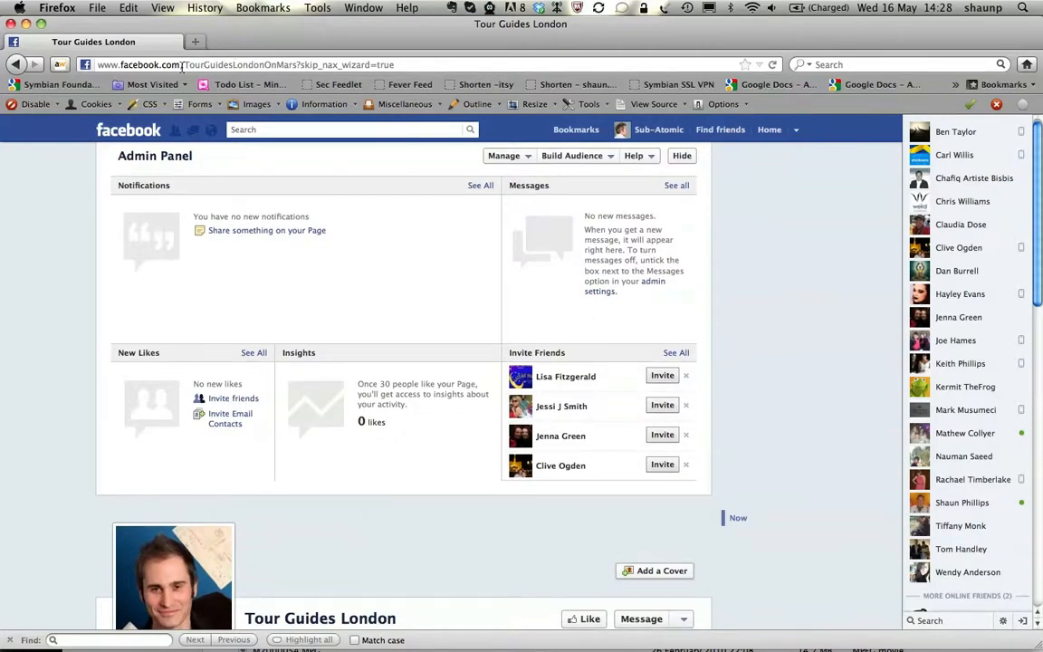
left_click_drag(181, 66, 296, 68)
left_click(296, 69)
right_click(296, 69)
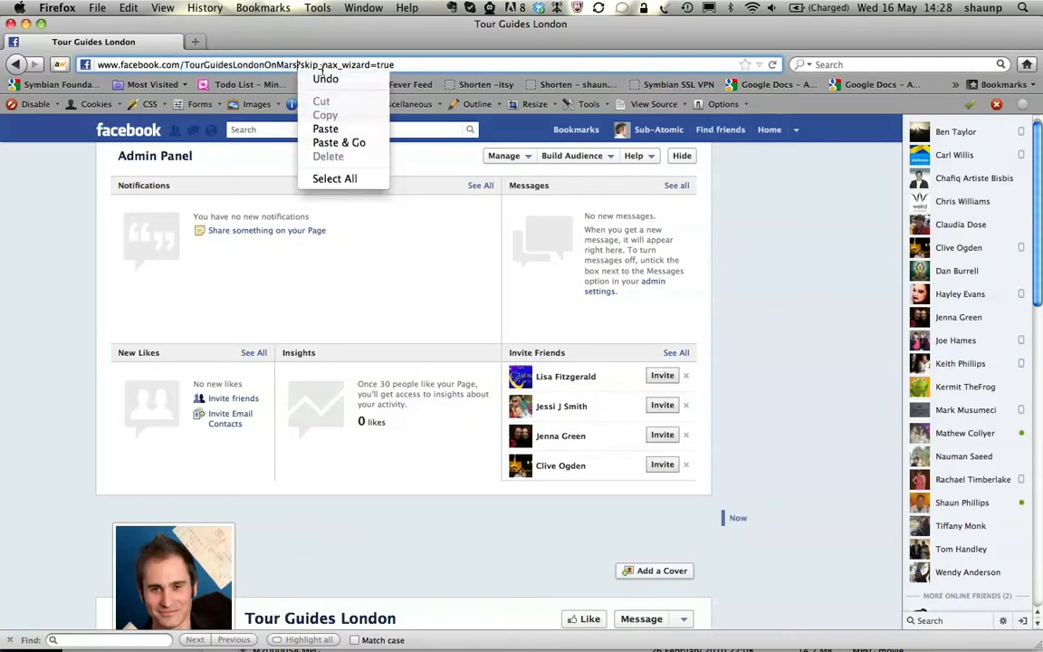
left_click(302, 66)
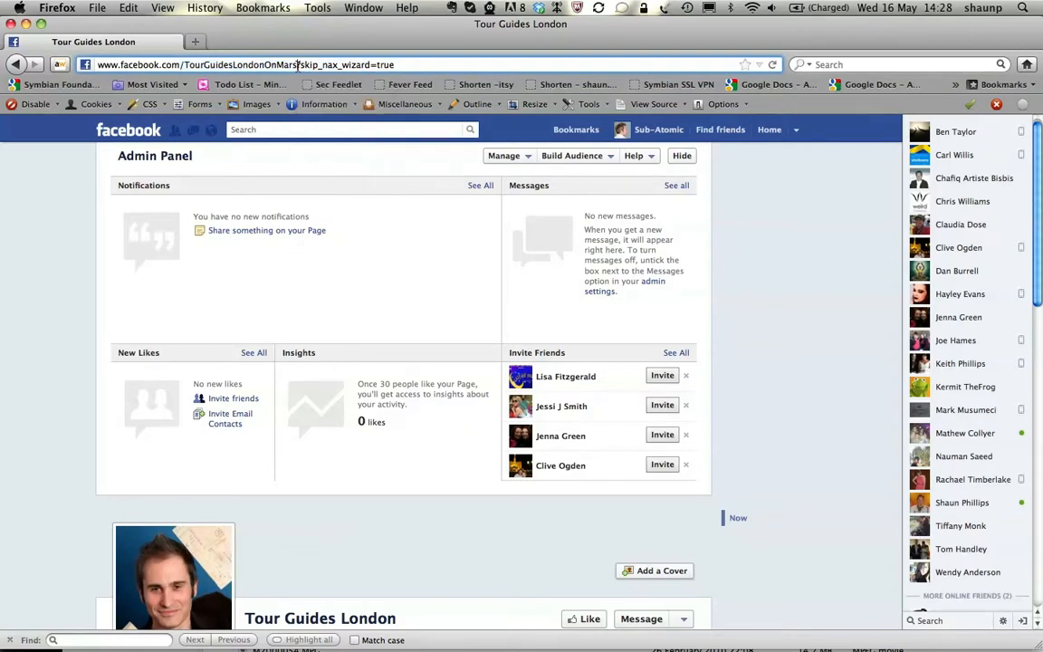
left_click_drag(298, 65, 476, 70)
key("BackSpace")
key("Return")
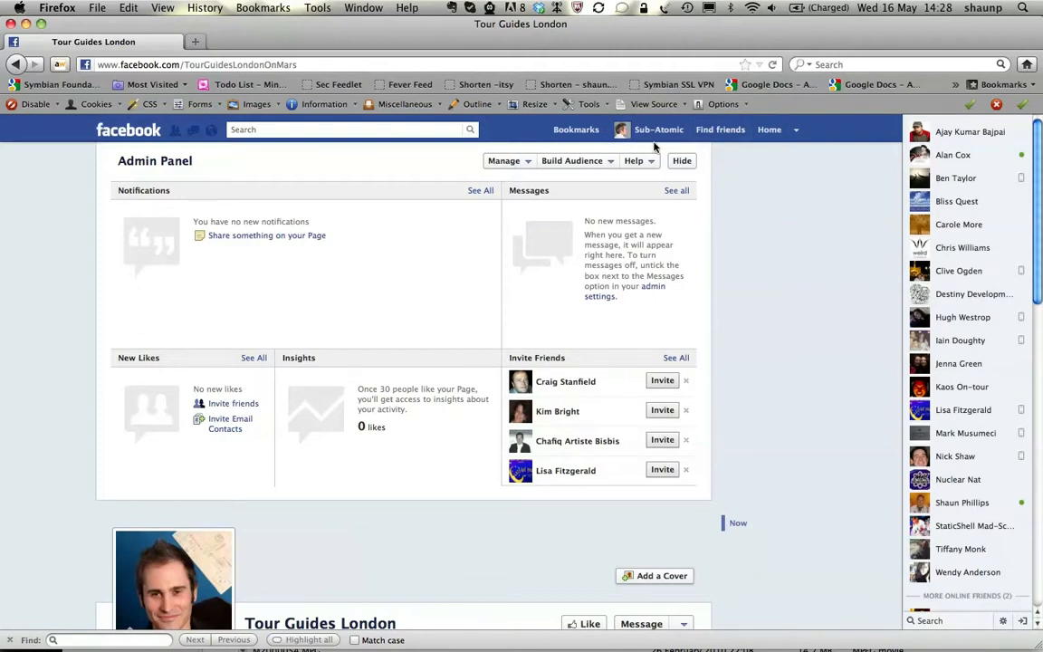
- Hide the Admin Panel, show it again, and hide it once more to leave only the public page
left_click(682, 161)
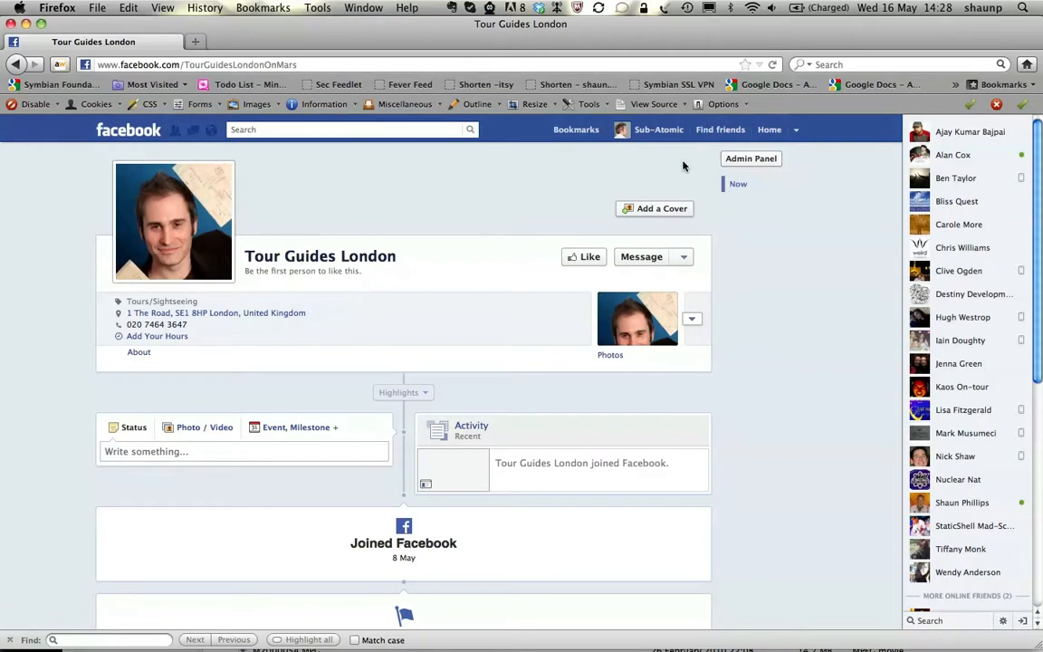
left_click(742, 161)
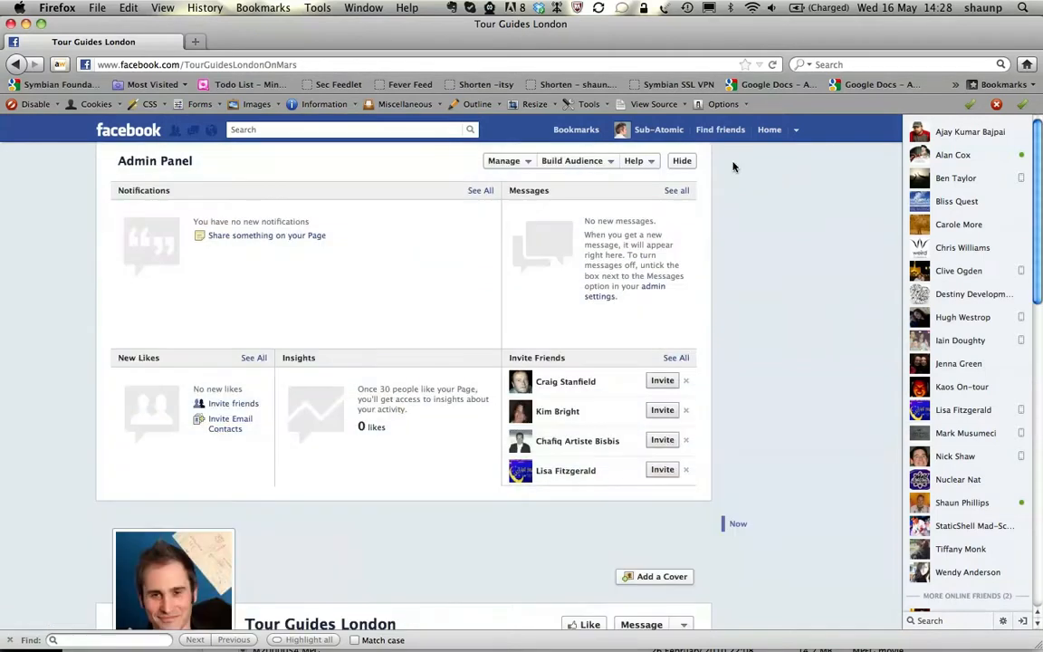
left_click(681, 161)
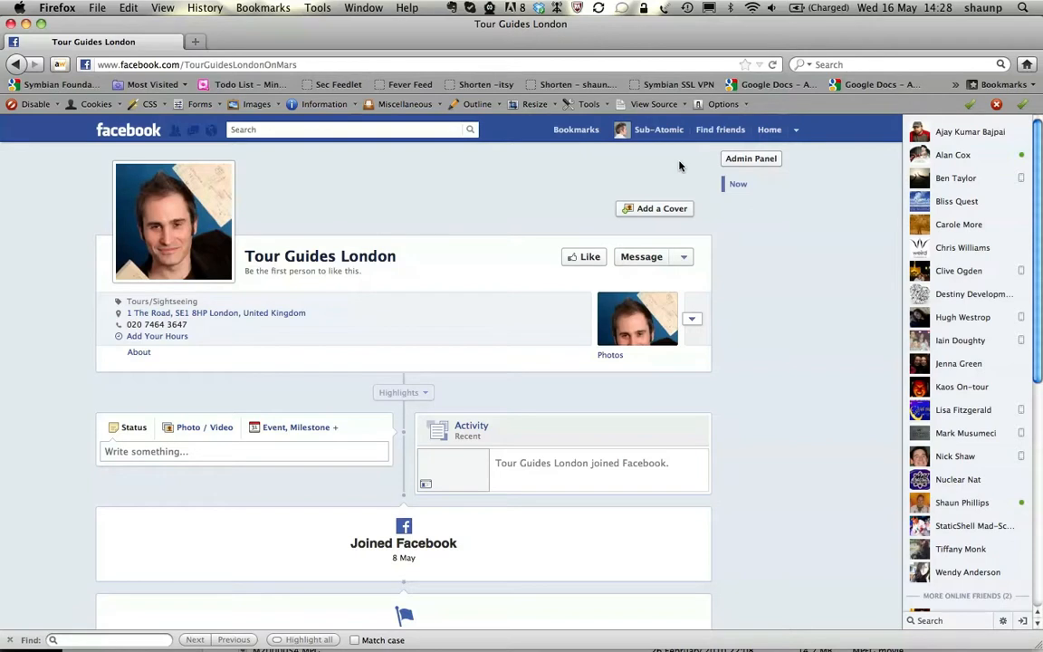
- Start adding a cover by photo upload, accept the cover photo notice, and search the files for "fb cover"
left_click(662, 211)
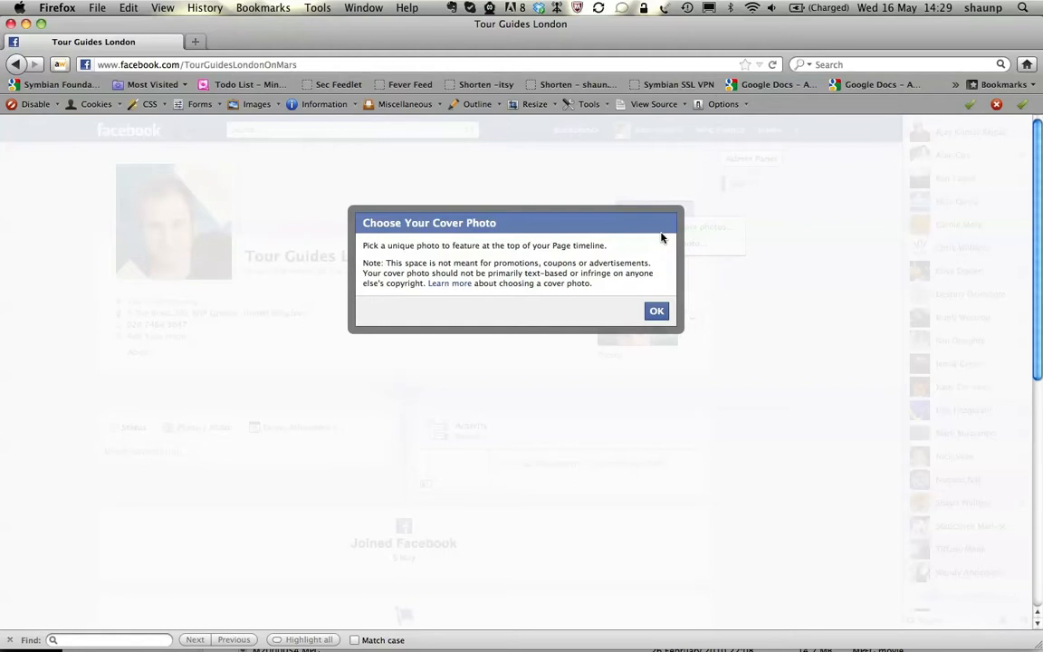
left_click(657, 312)
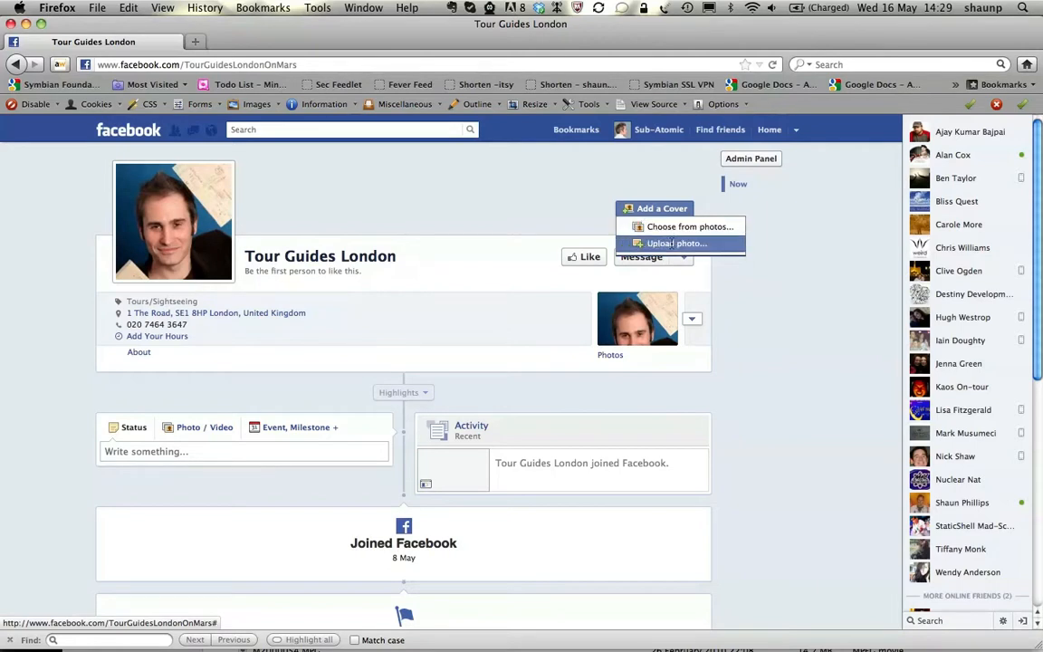
left_click(671, 242)
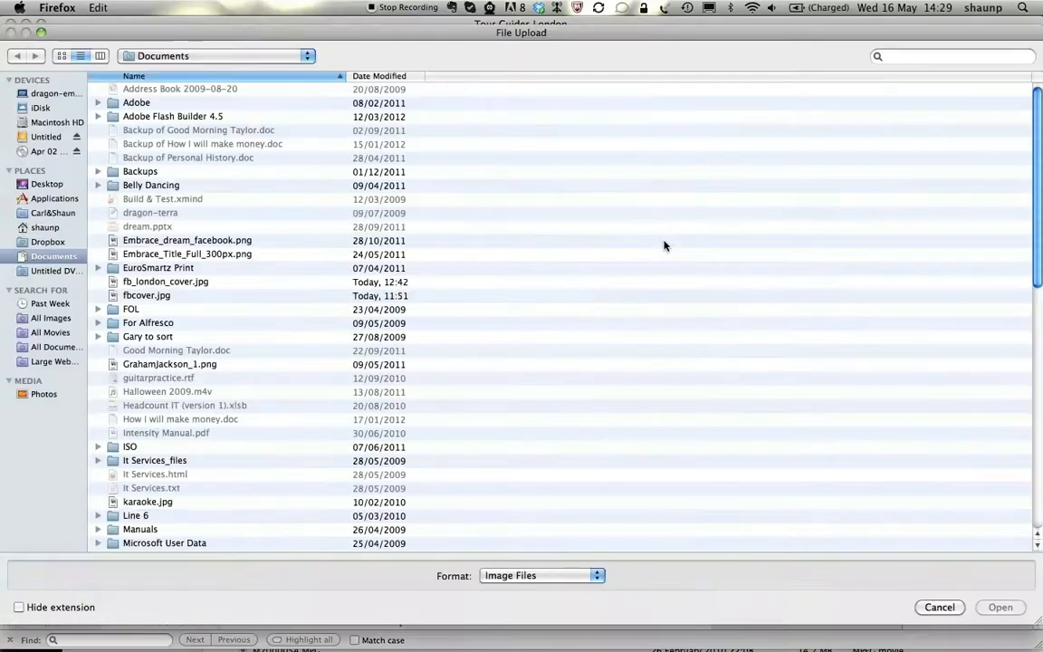
left_click(940, 58)
type("face")
key("BackSpace")
key("BackSpace")
key("BackSpace")
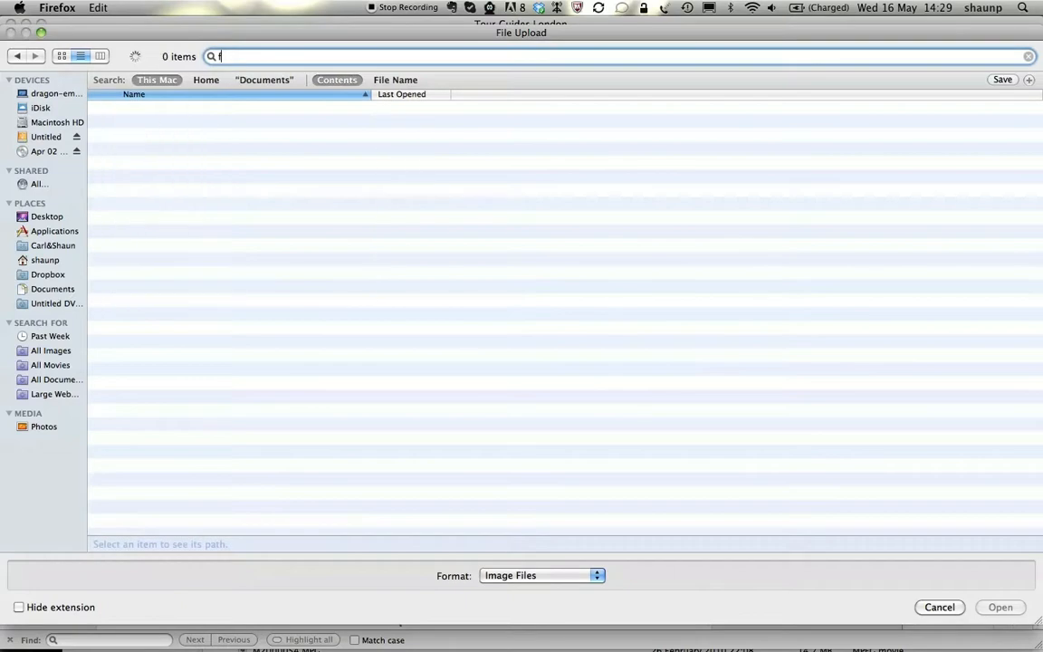
type("b cover")
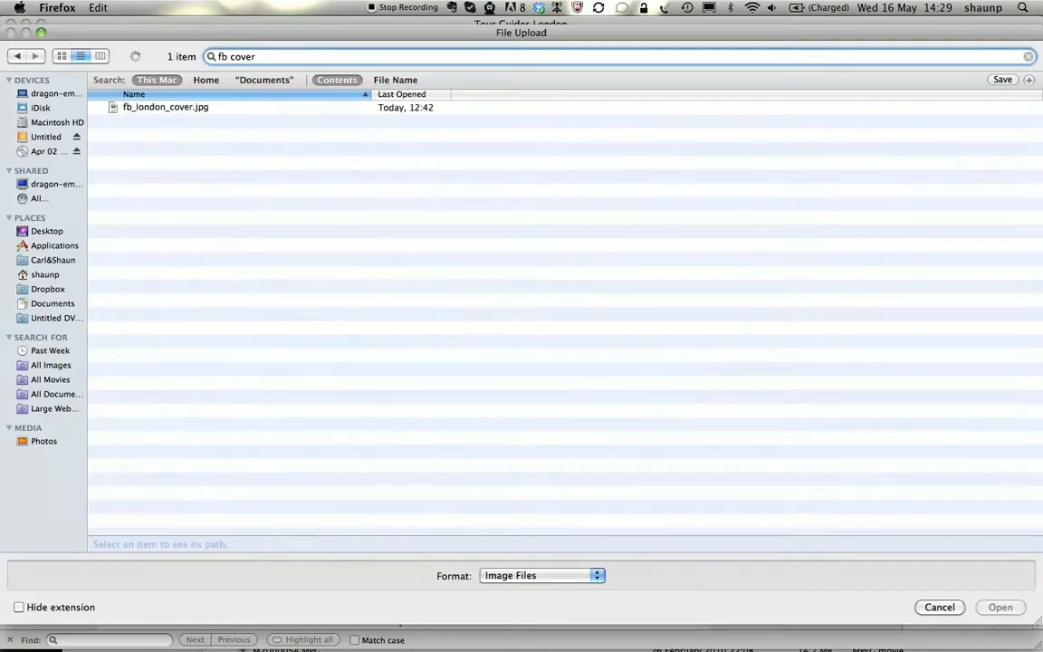
- Upload fb_london_cover.jpg as the page's cover photo and save the changes without repositioning it
left_click(162, 109)
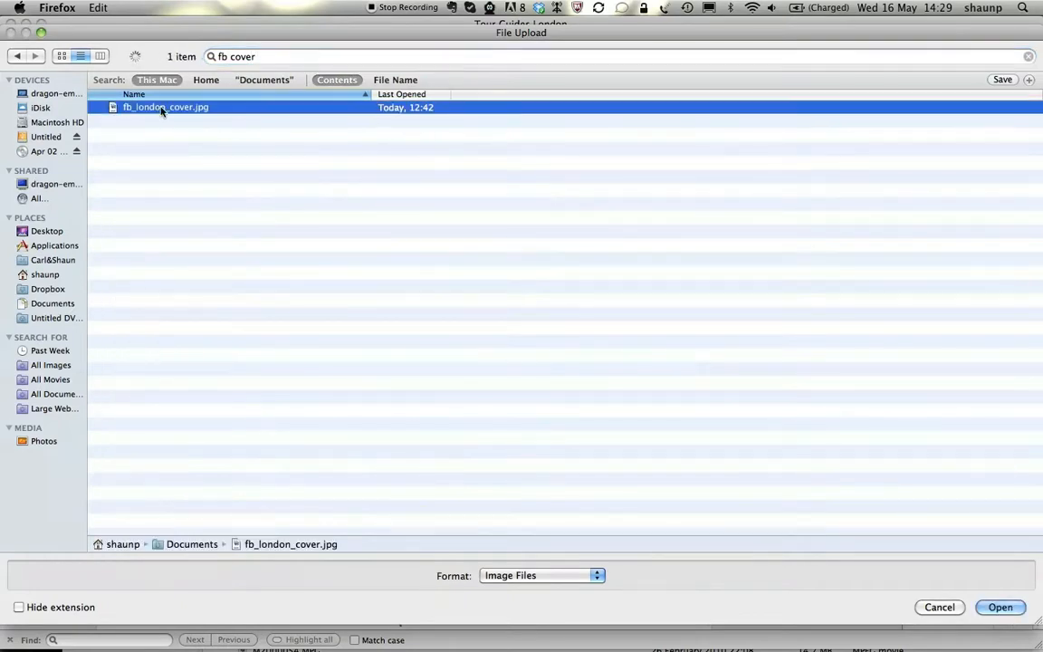
left_click(1000, 608)
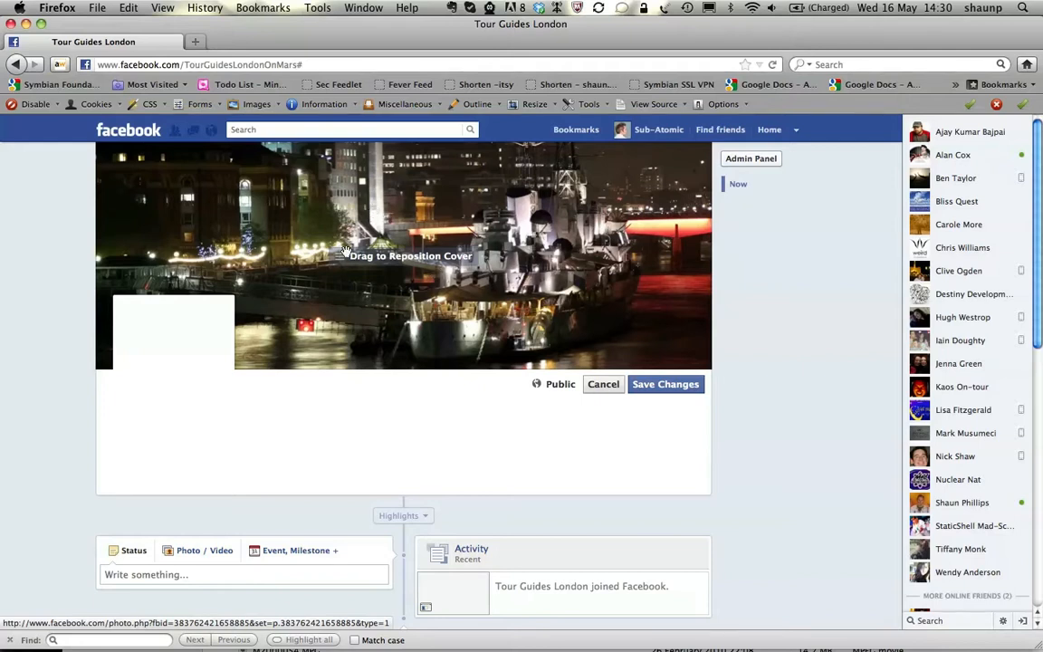
left_click(652, 387)
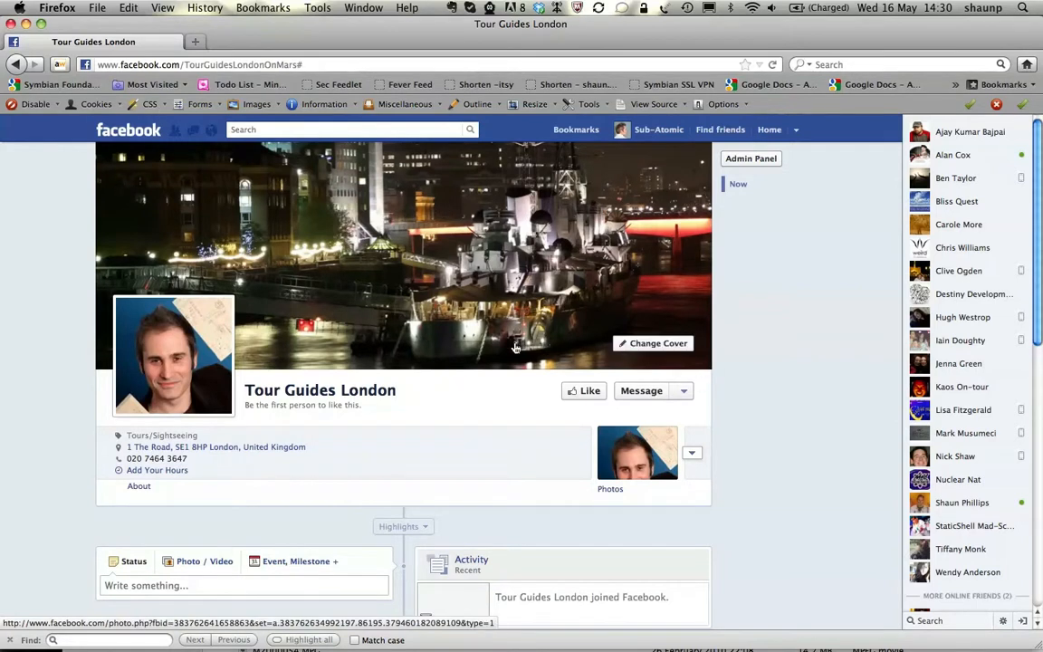
mouse_move(133, 362)
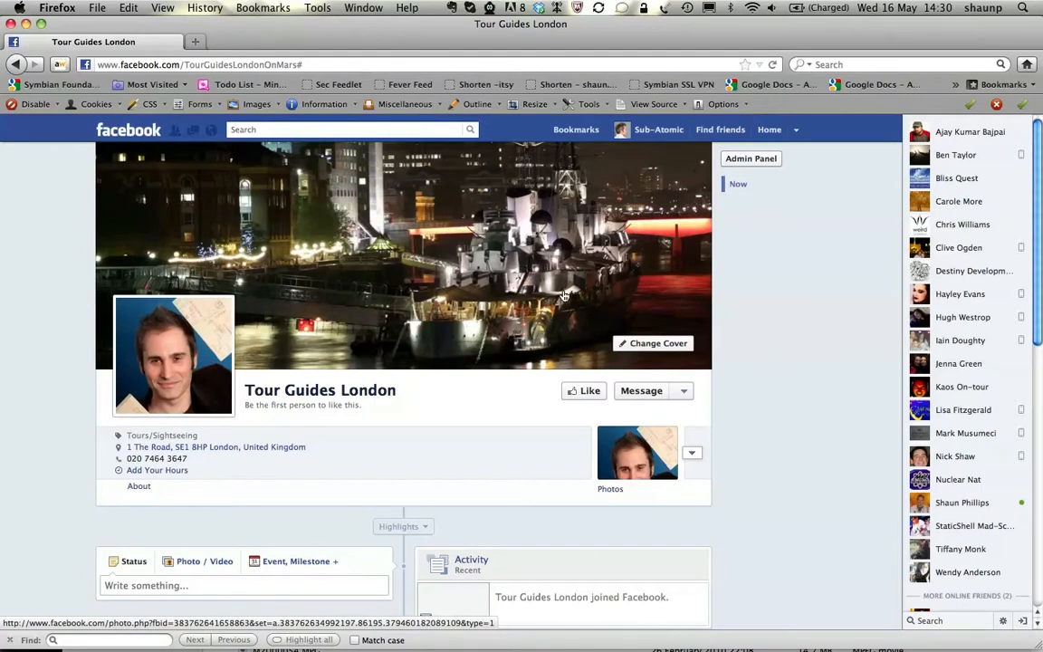
mouse_move(645, 348)
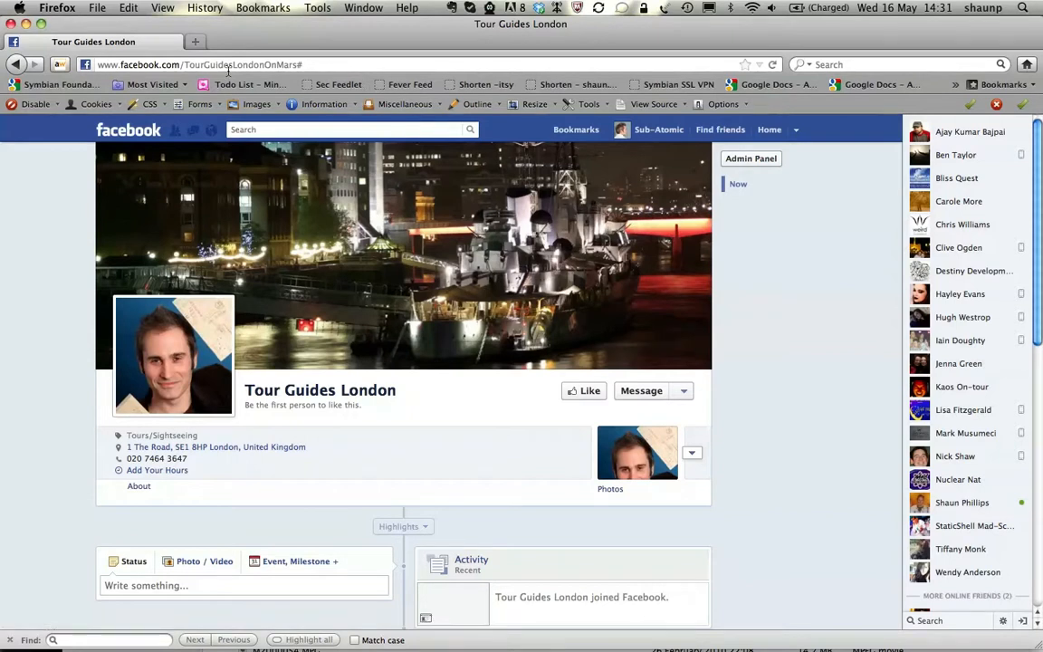
mouse_move(194, 369)
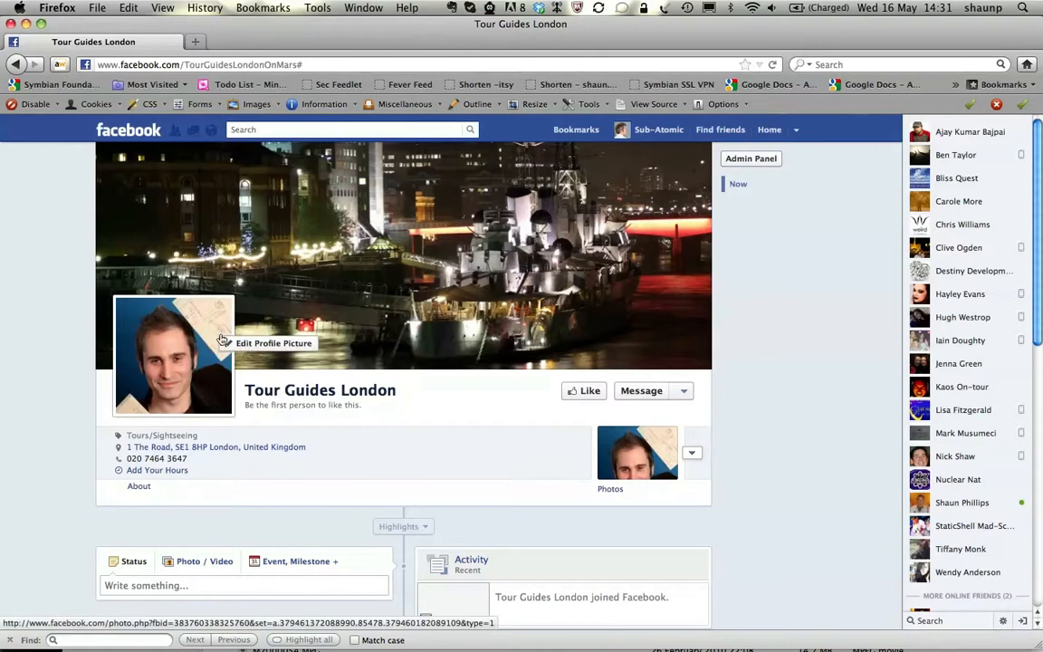
scroll(502, 215, "down", 3)
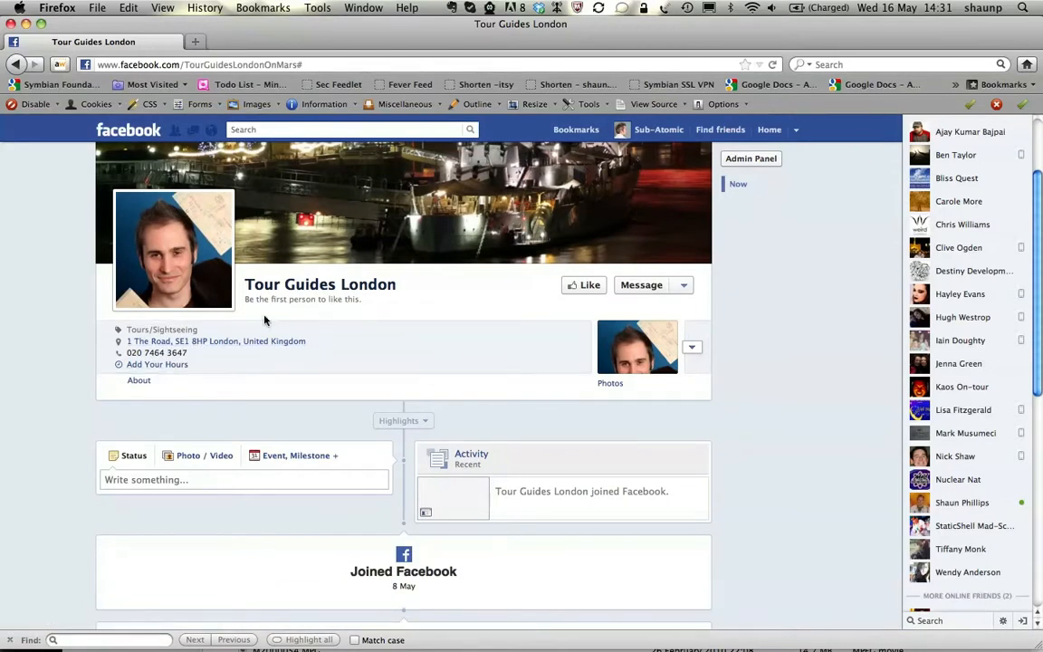
- Post the public status "Welcome to our new facebook page we hope you like it" on the page's timeline
scroll(264, 320, "down", 3)
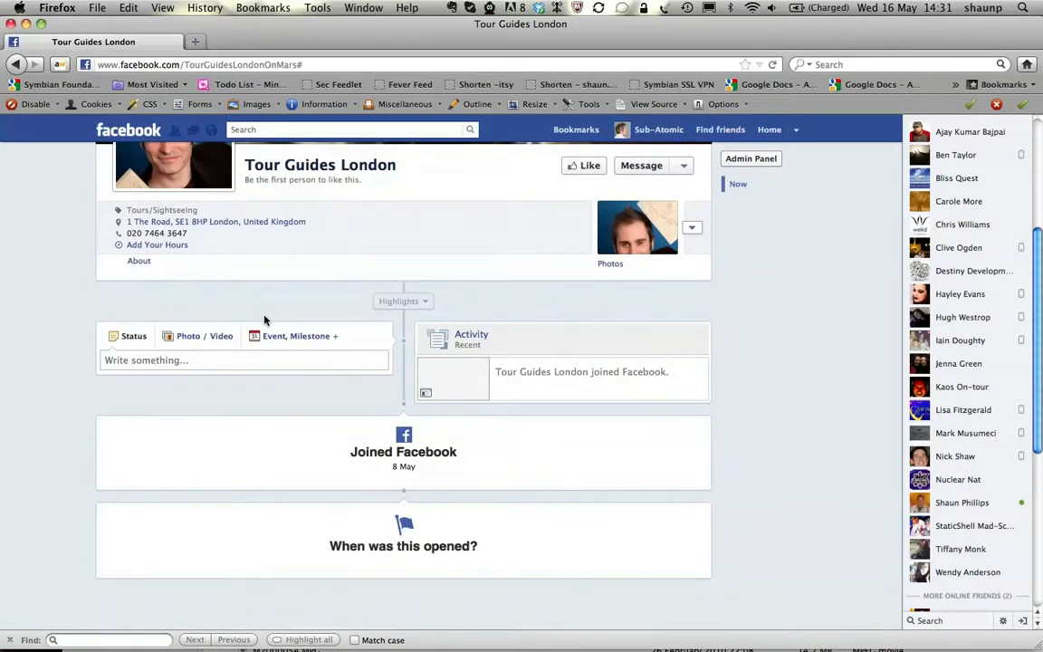
scroll(265, 319, "up", 1)
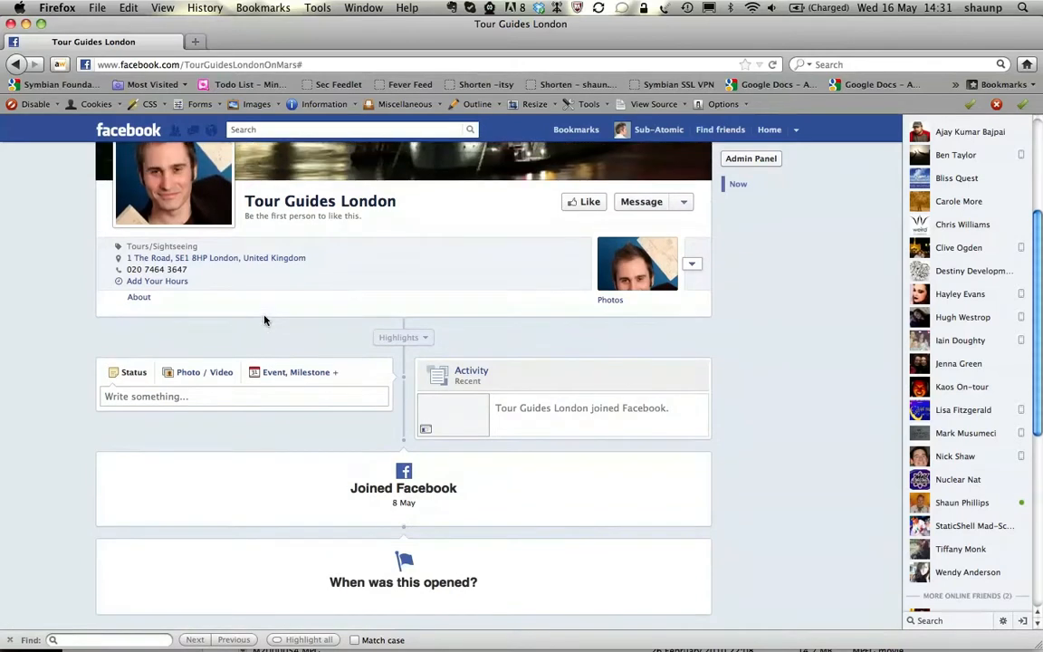
left_click(185, 395)
type("Welcom")
key("BackSpace")
key("BackSpace")
key("BackSpace")
type("lcome to ou")
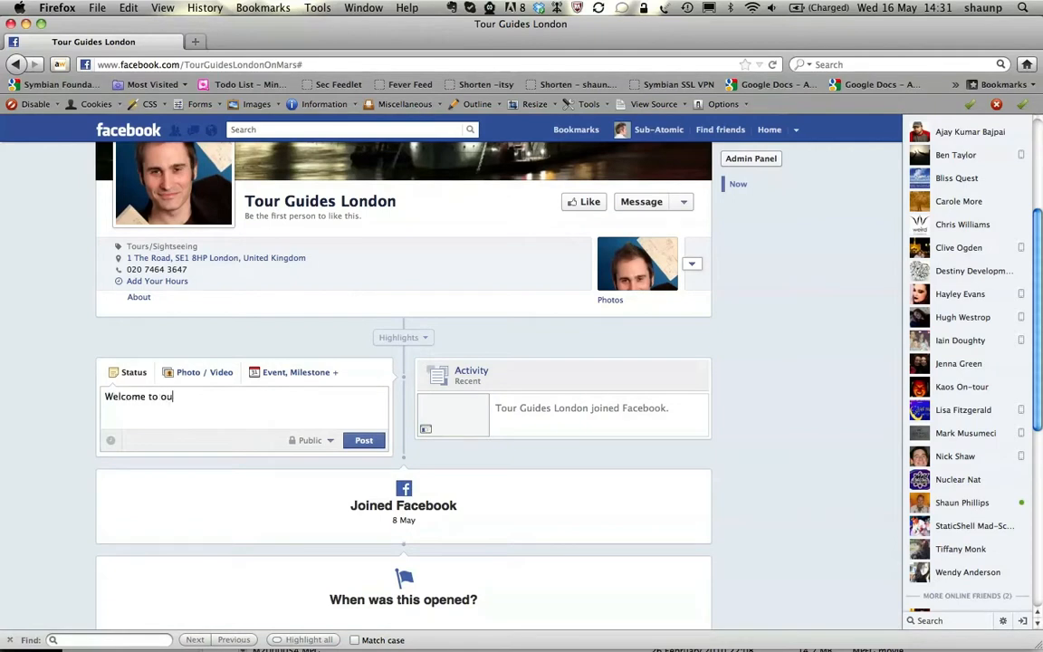
type("r new facebook page we ")
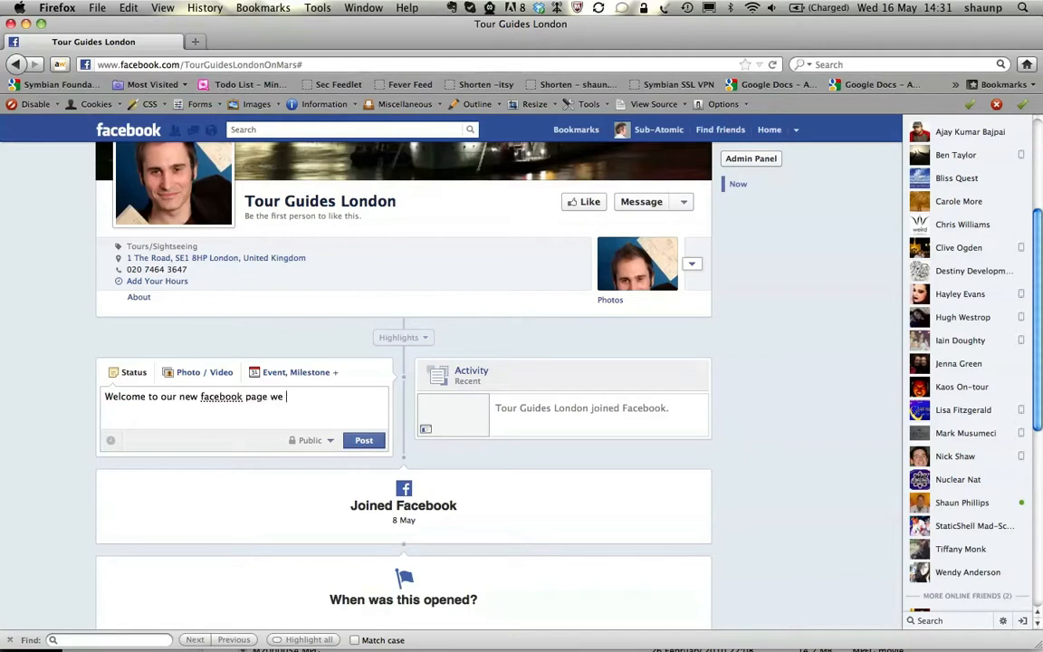
type("hope you like it")
left_click(369, 446)
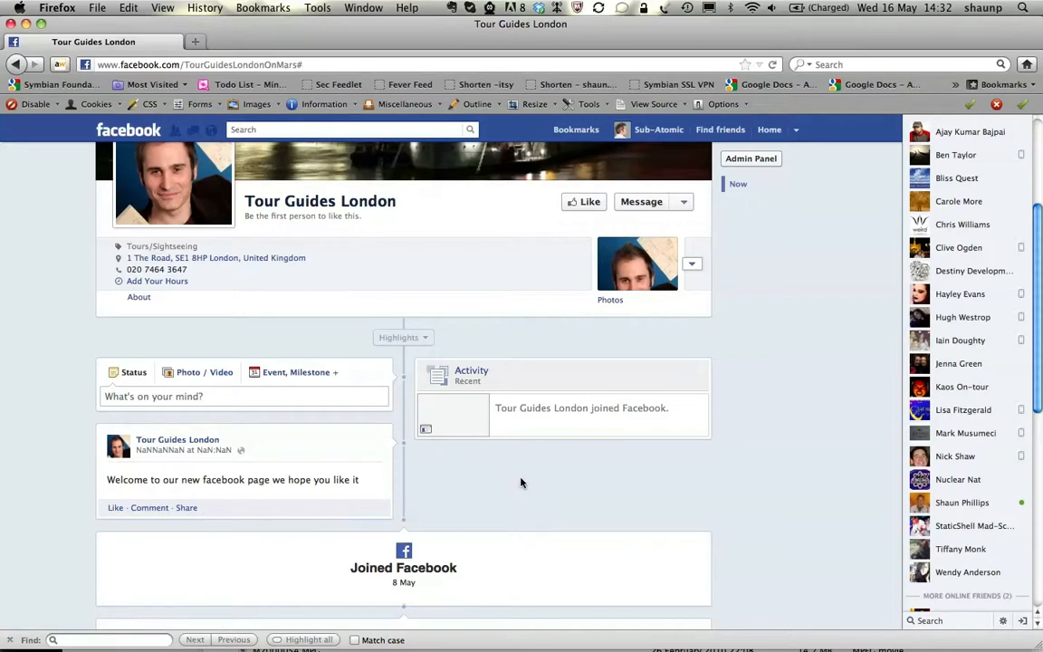
scroll(522, 484, "up", 4)
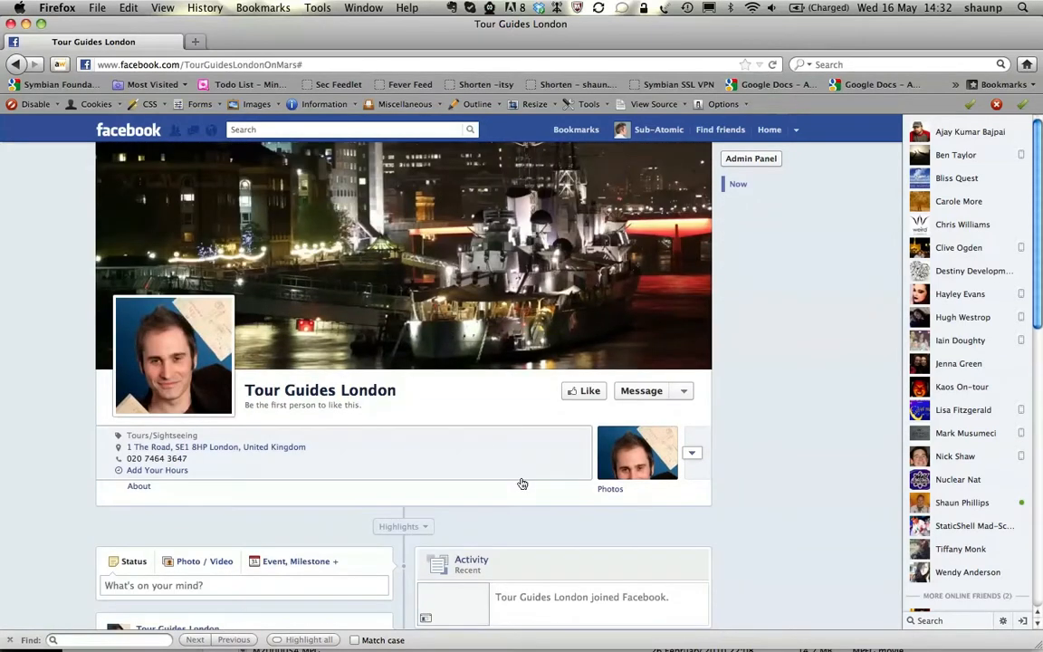